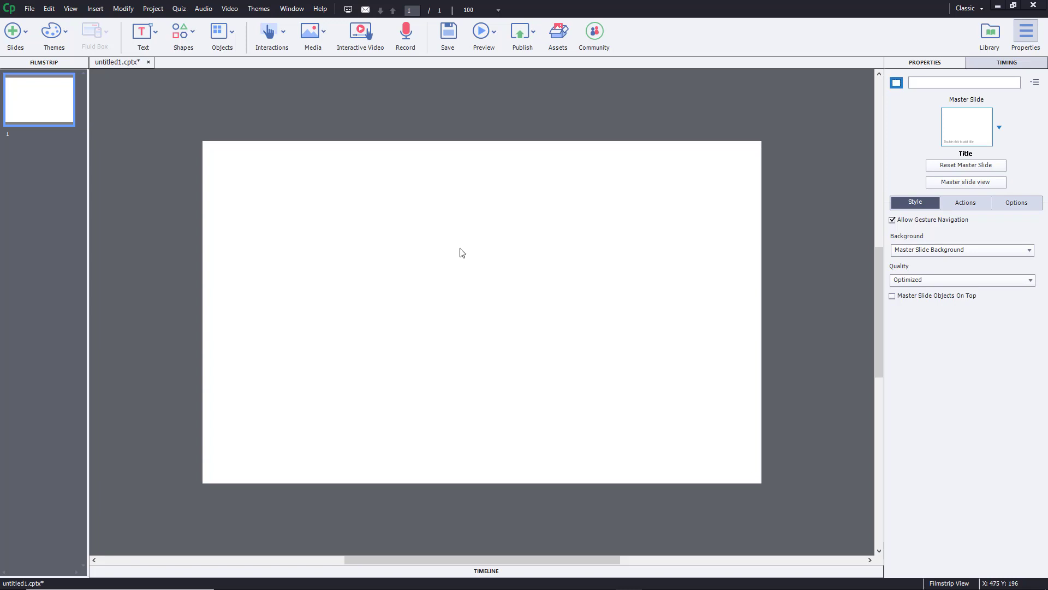
Step: Insert a Text Animation object from the Text menu onto the blank slide
click(152, 33)
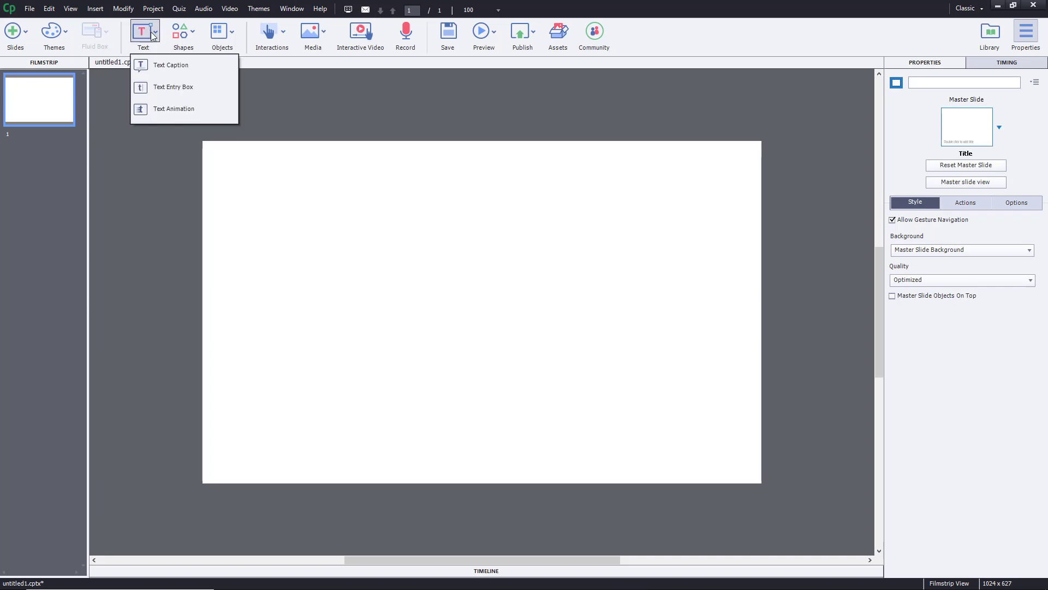
click(170, 111)
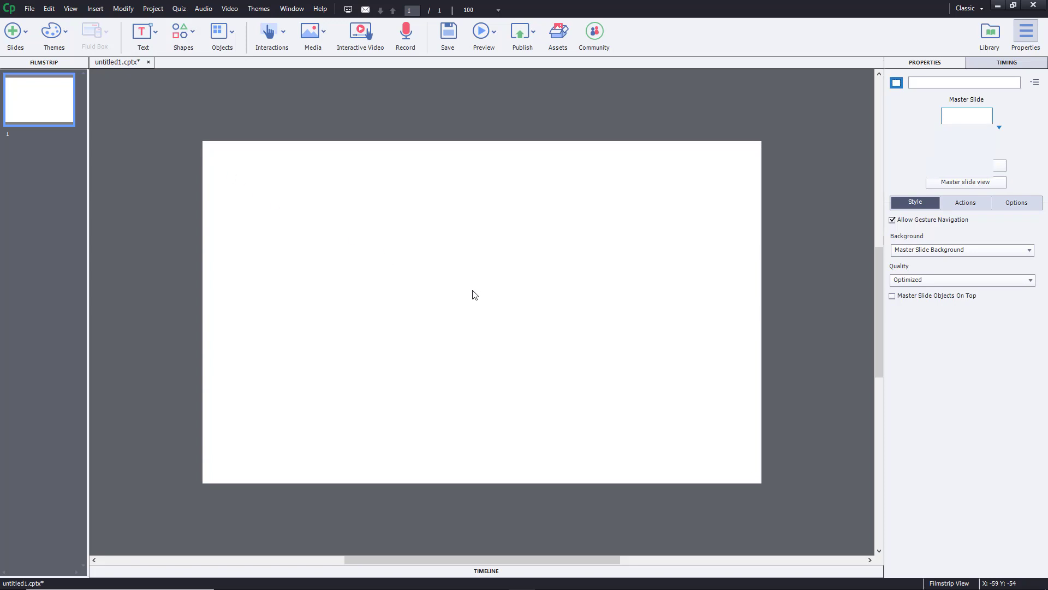
Step: Replace the animation's Sample Text with 'TutorTube'
click(549, 253)
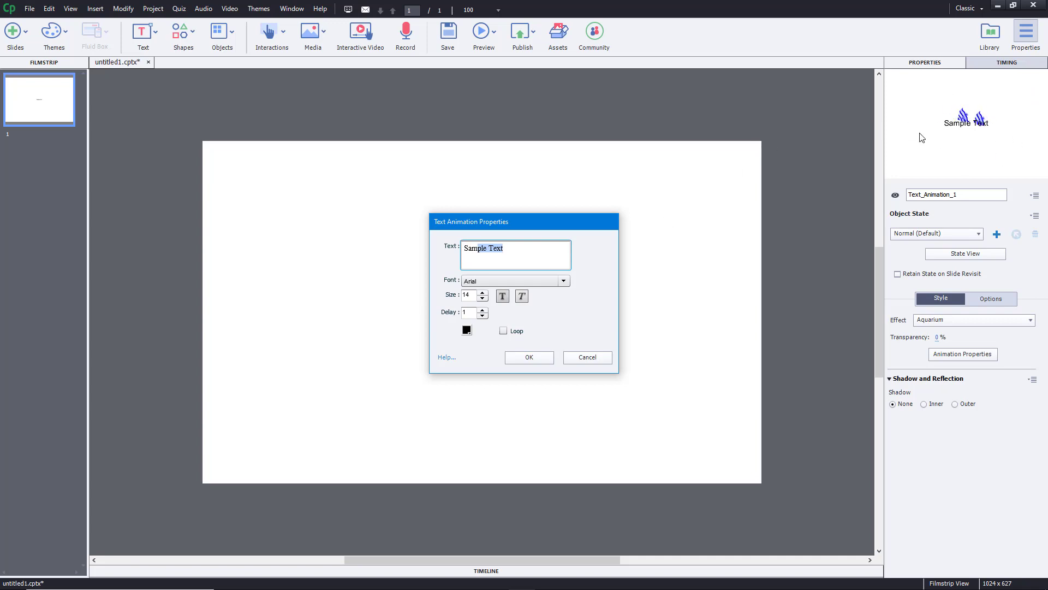
drag(511, 262, 368, 238)
text(Tutot)
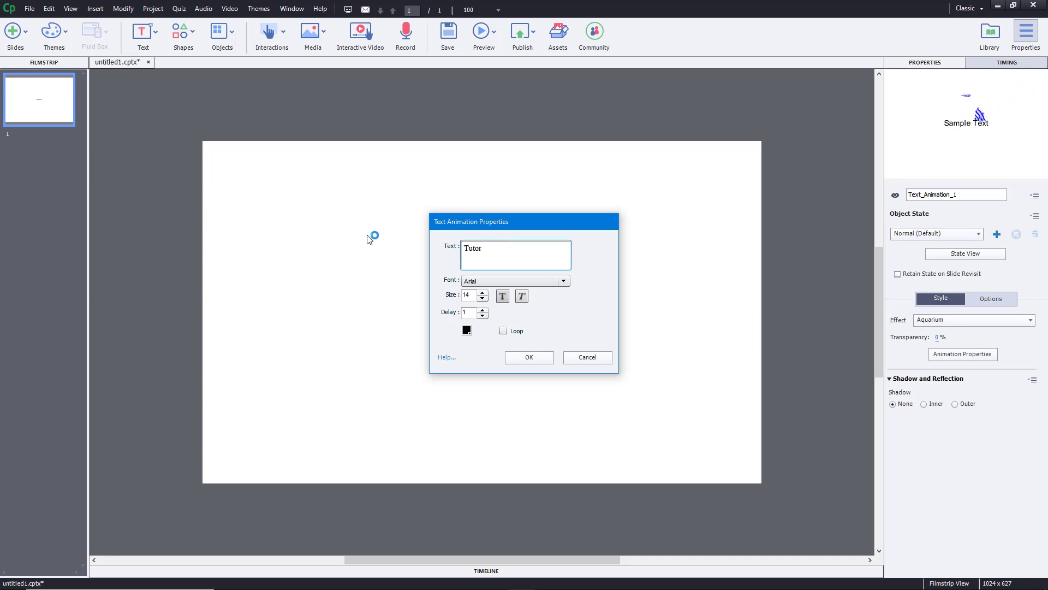
Step: Keep Arial at size 30 with 0 delay, confirm, then show the slide timeline
click(492, 281)
click(491, 281)
click(492, 281)
scroll(491, 303, down, 2)
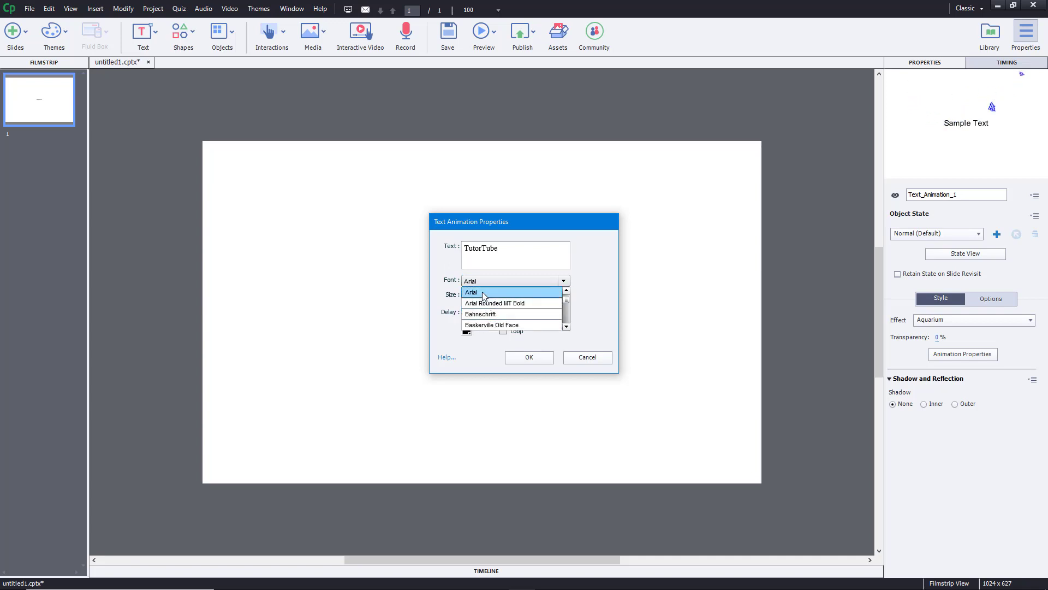
click(483, 292)
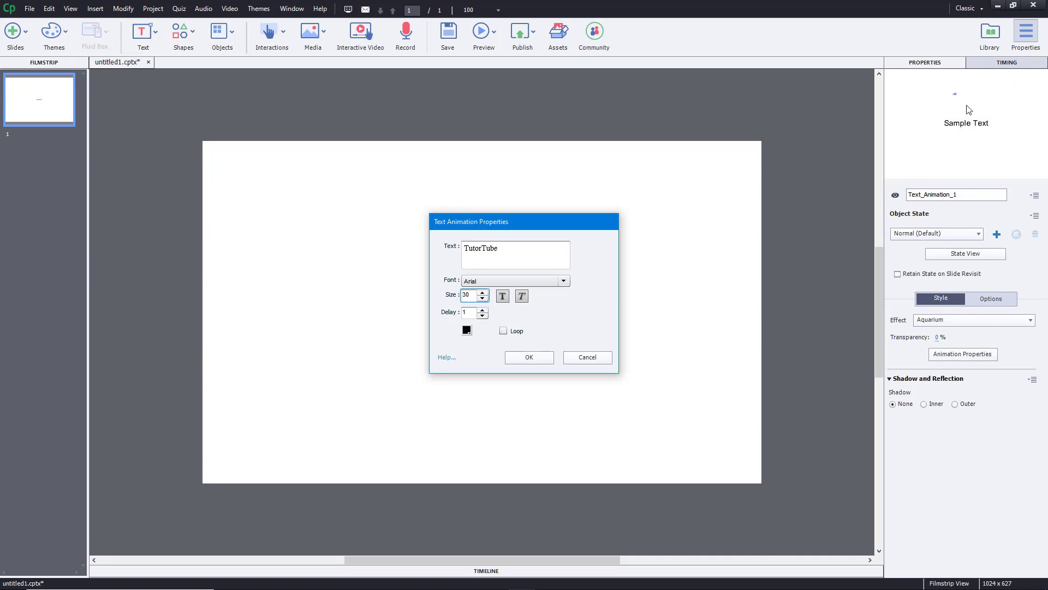
click(482, 316)
click(525, 358)
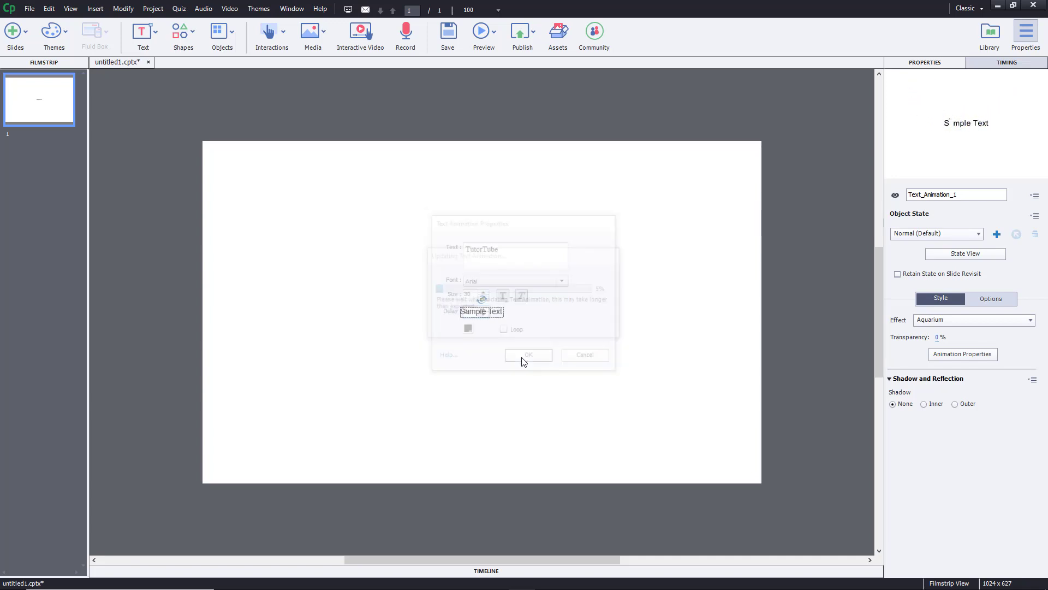
click(487, 571)
click(410, 538)
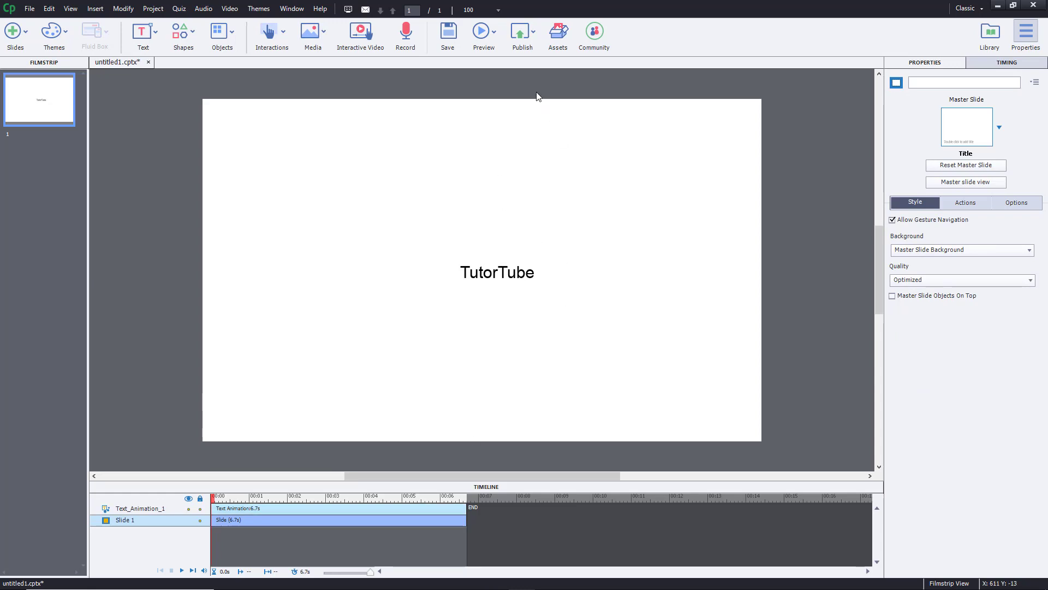
Step: Play Slide 1 to preview the animation, then select the TutorTube object
click(490, 46)
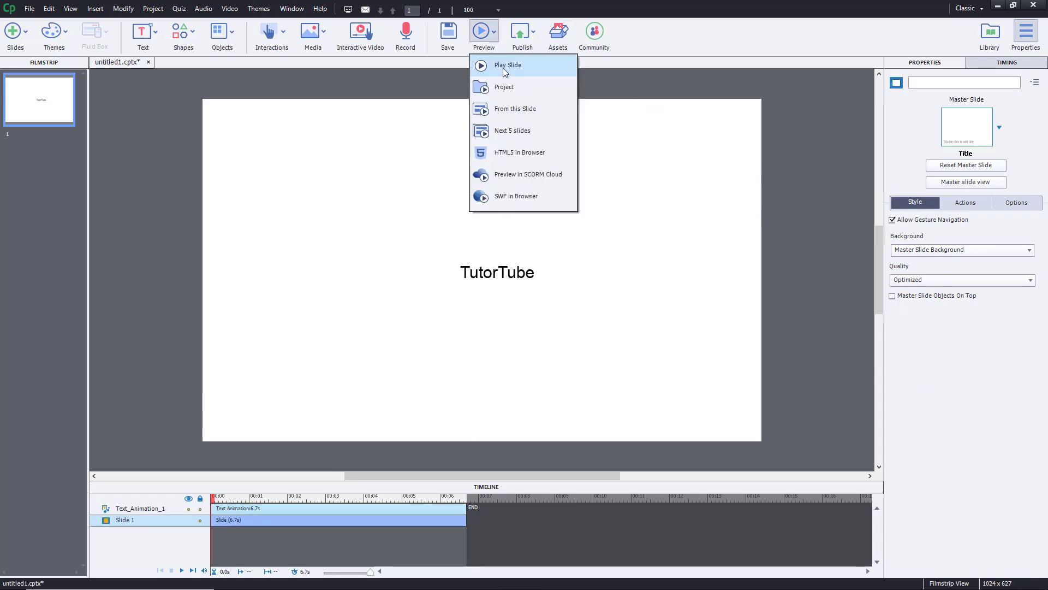
click(503, 67)
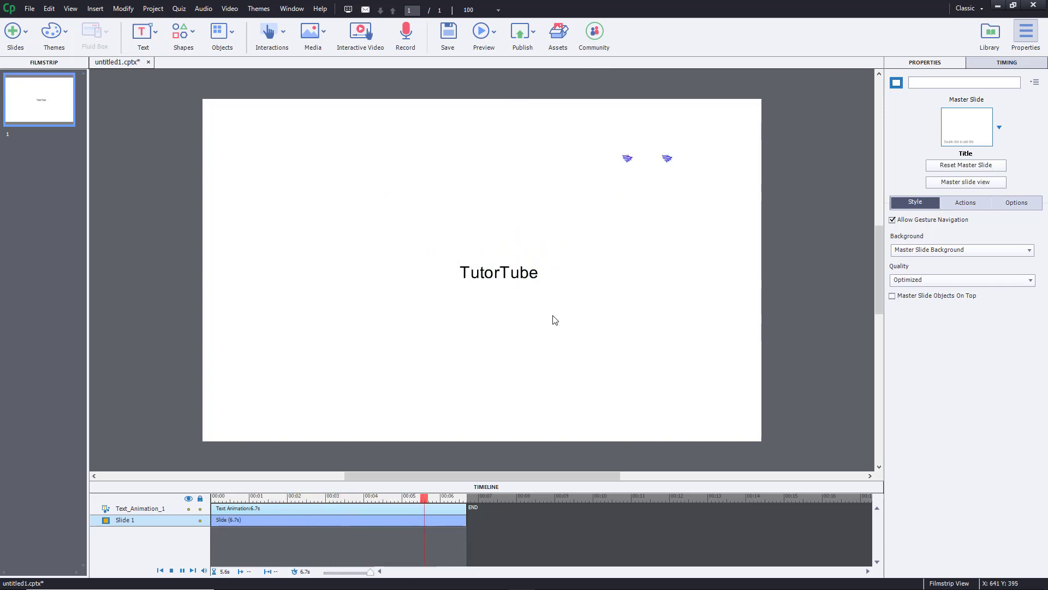
click(511, 274)
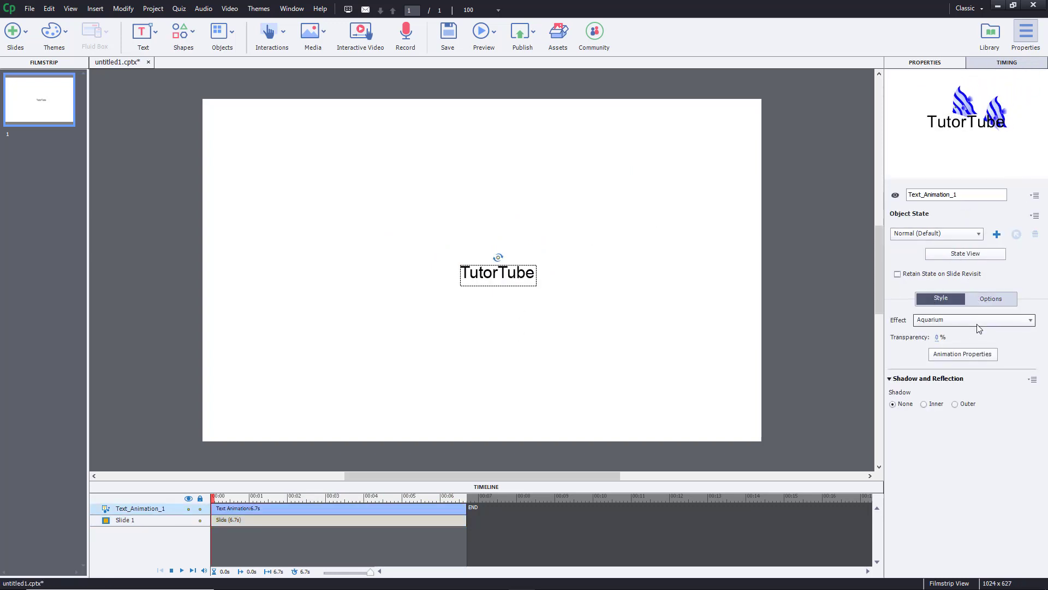
Step: Try the Architect_Unveil, Balloons and Flashlight effects, then apply Passby
click(942, 324)
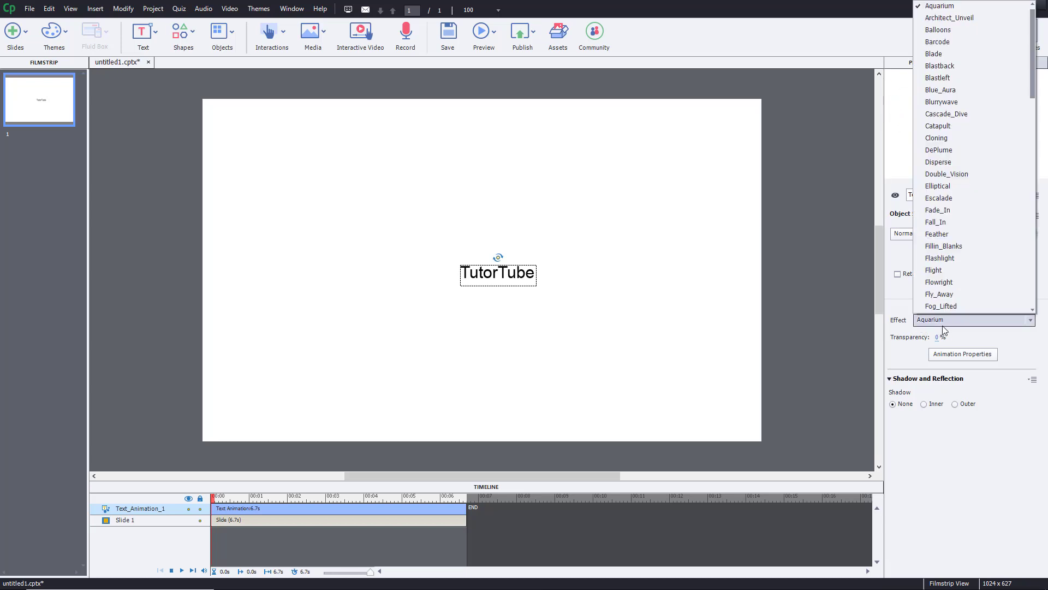
click(964, 20)
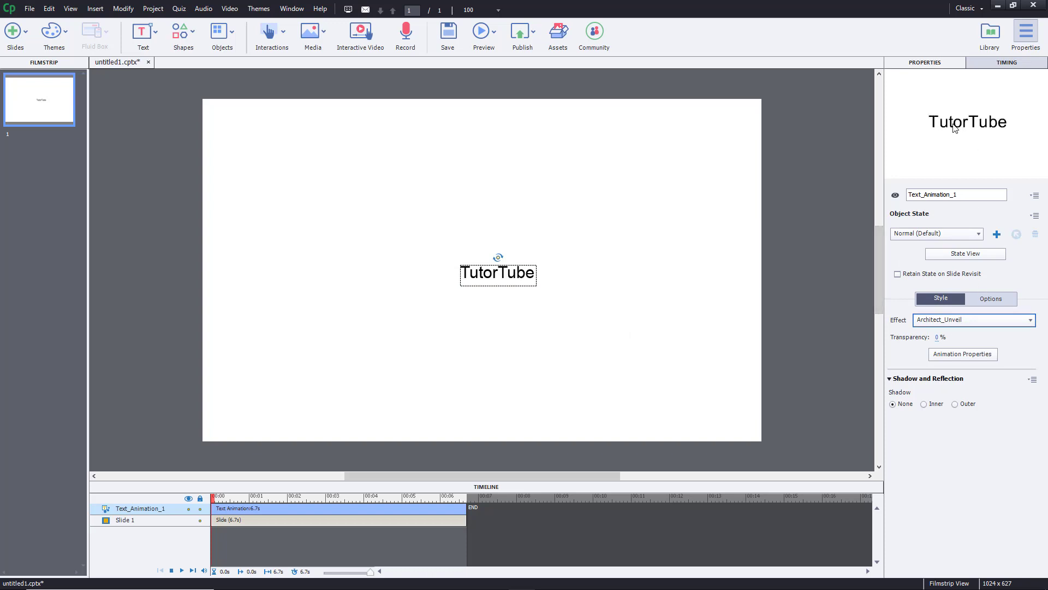
click(957, 324)
click(955, 23)
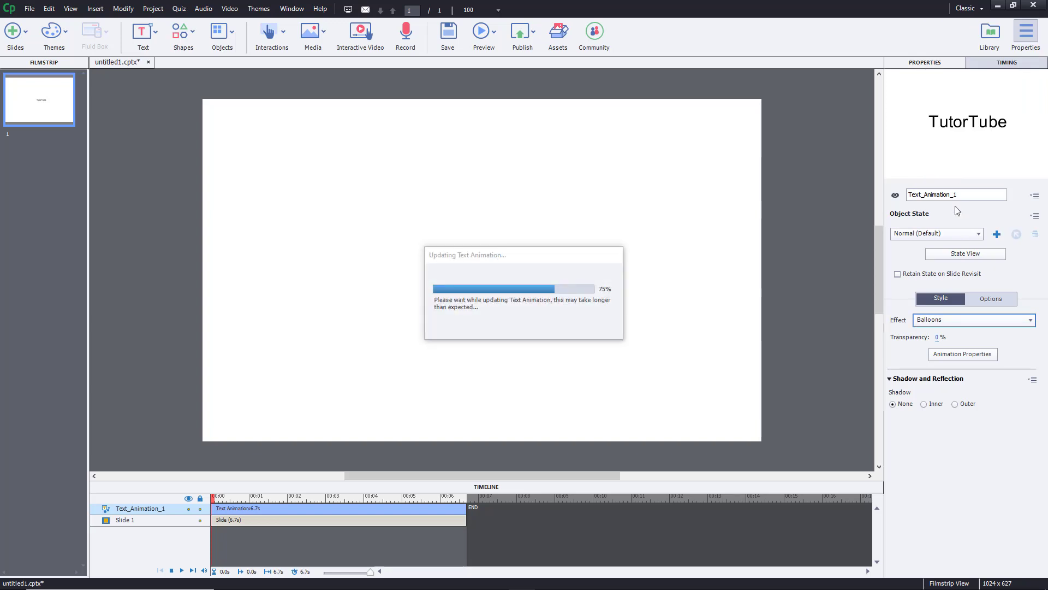
click(989, 324)
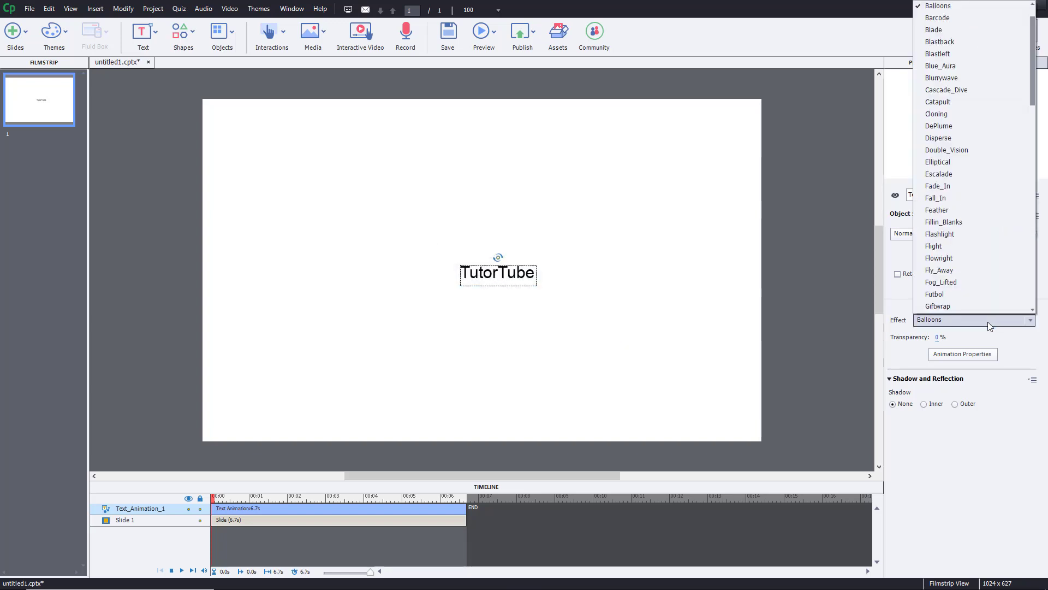
click(963, 235)
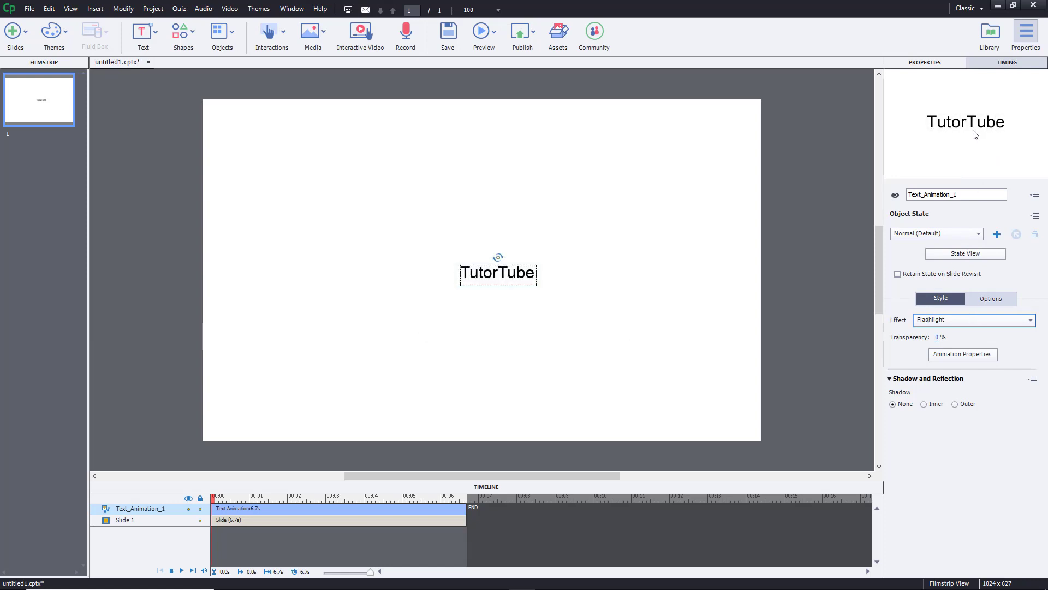
click(996, 321)
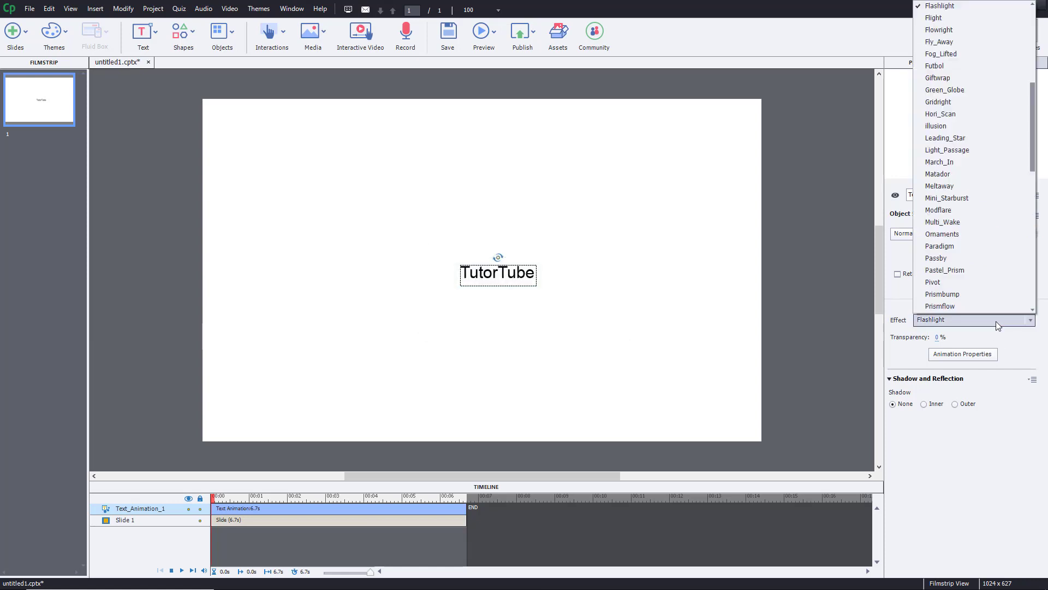
click(956, 269)
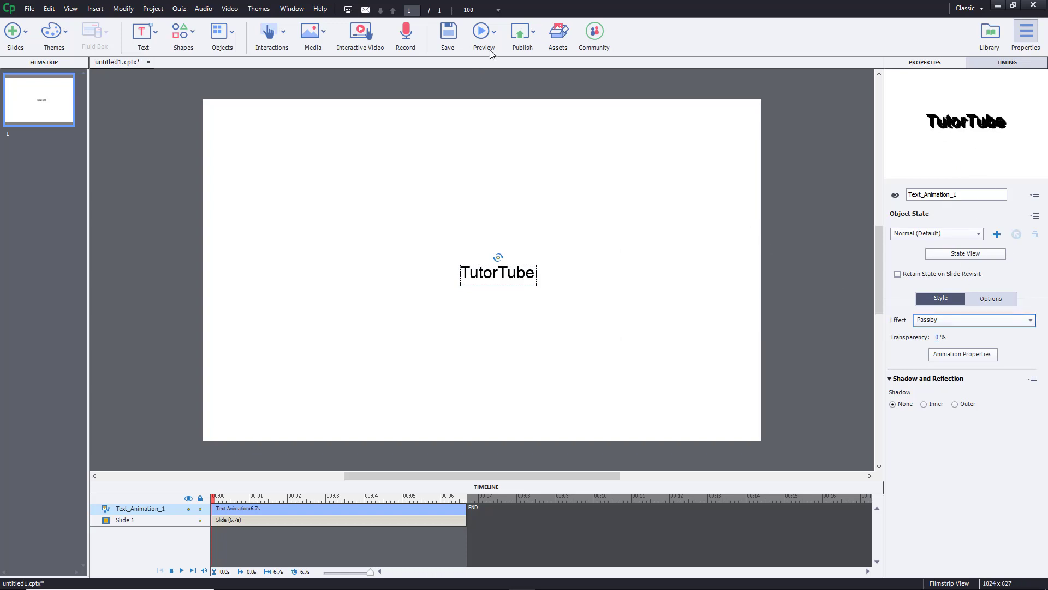
click(490, 32)
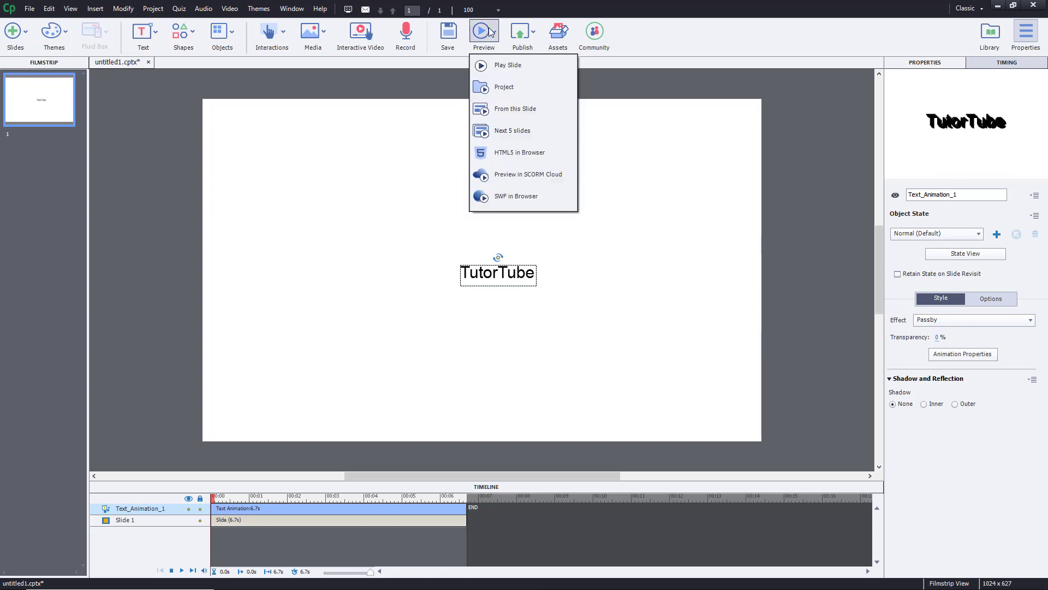
Step: Preview the project with the Passby effect, close it, and reopen TutorTube's properties
click(503, 86)
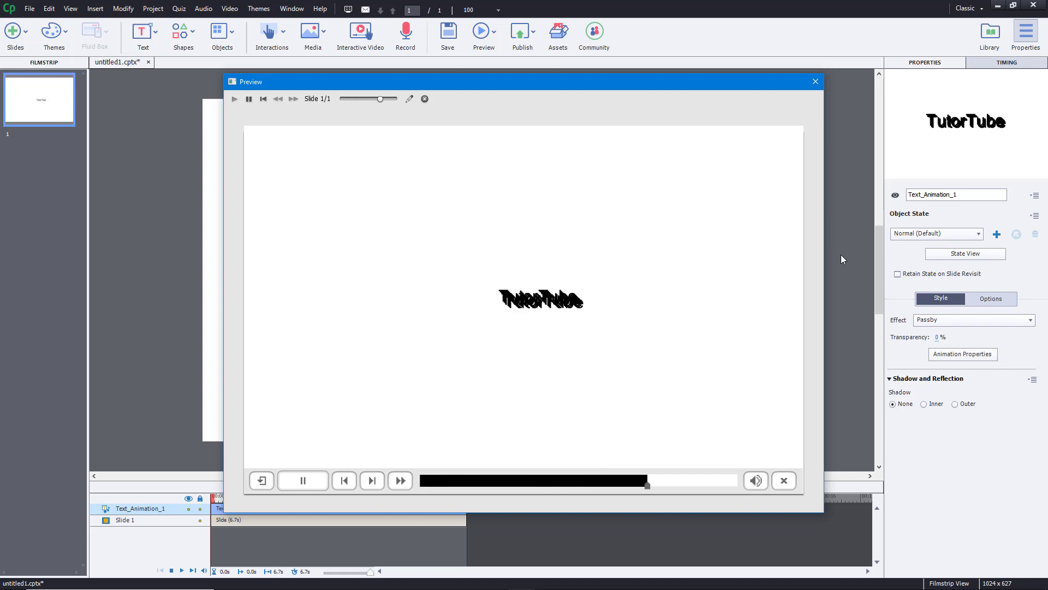
click(816, 82)
double_click(497, 273)
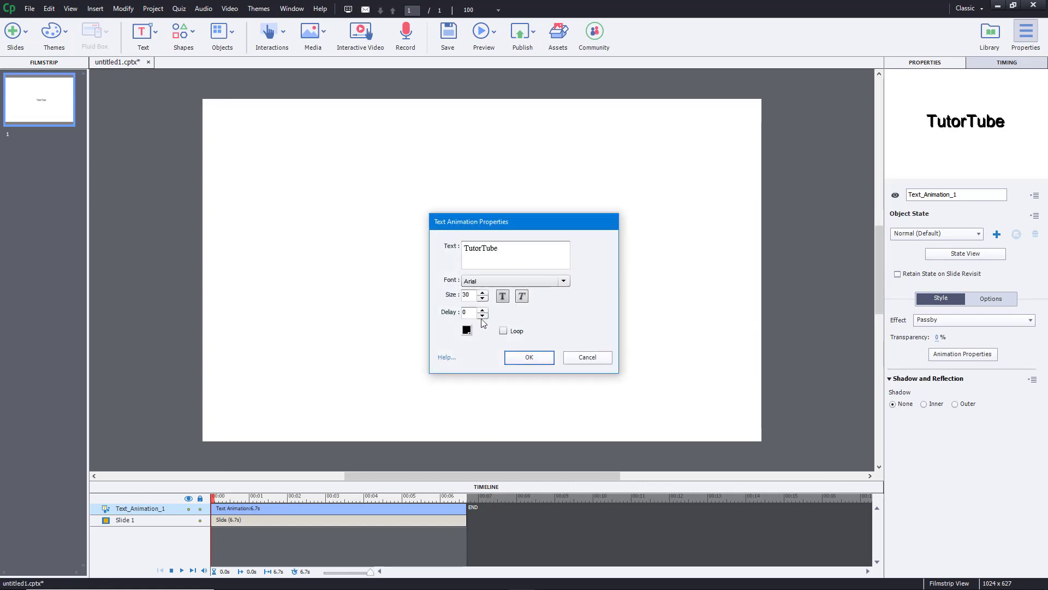
Step: Set the TutorTube animation delay to 1 second and confirm
click(482, 310)
click(530, 357)
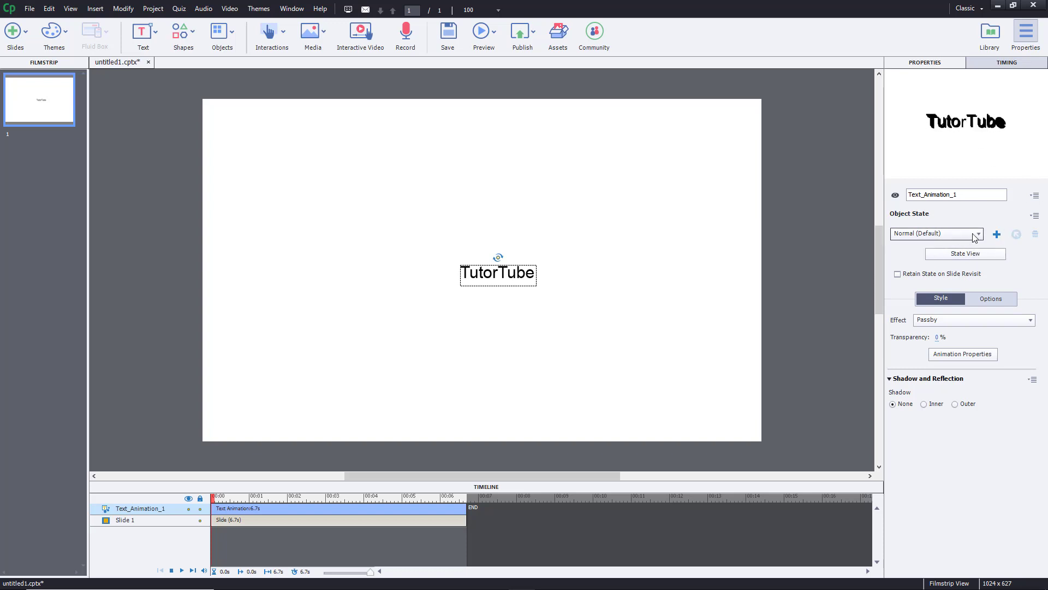
Step: Briefly try Sidestep, then switch TutorTube's effect to Twinkle
click(991, 321)
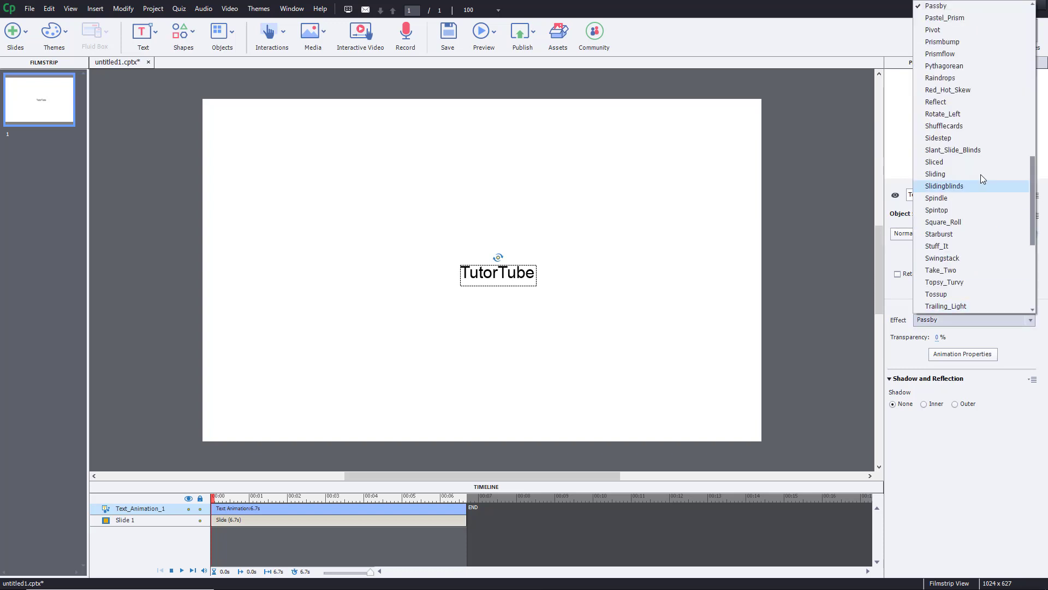
click(971, 139)
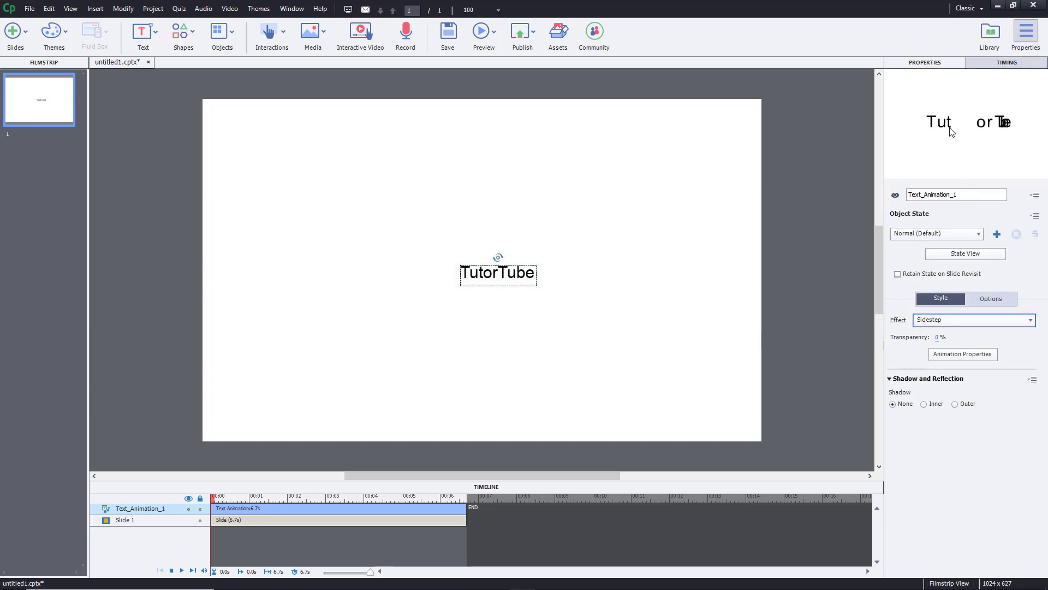
click(1011, 320)
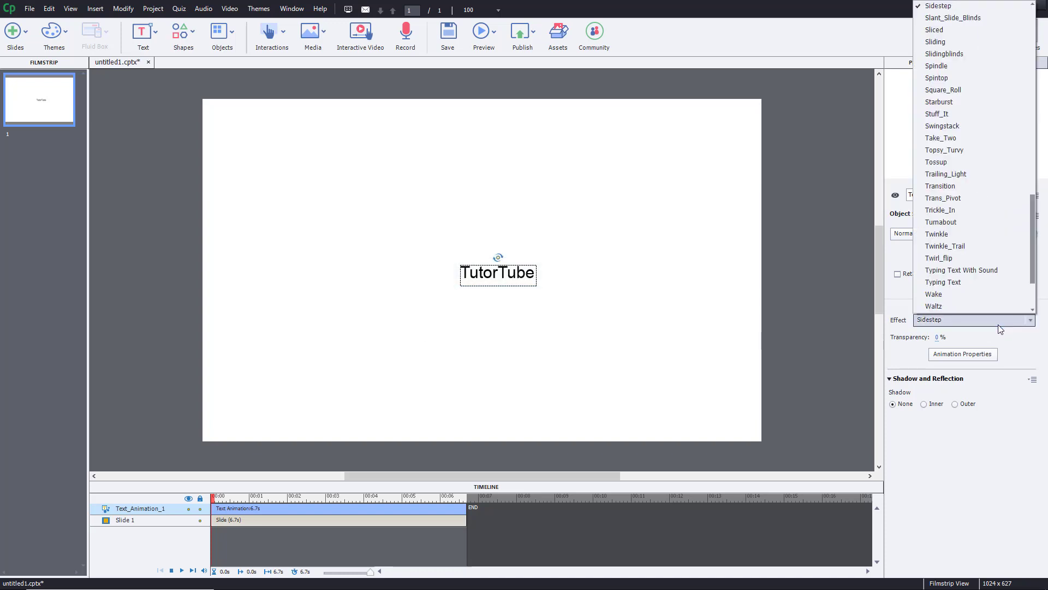
click(953, 234)
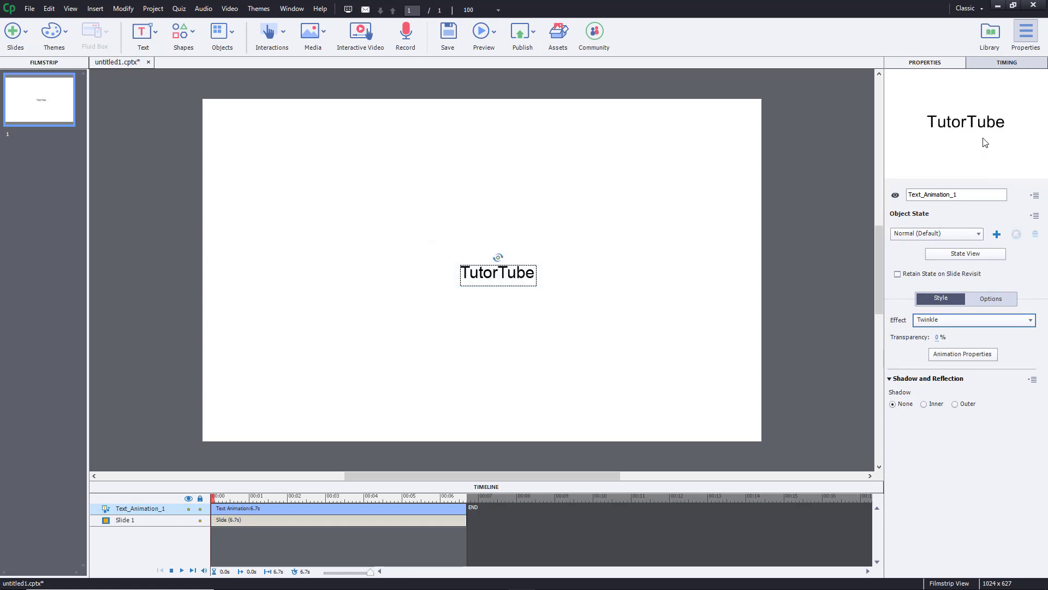
click(489, 39)
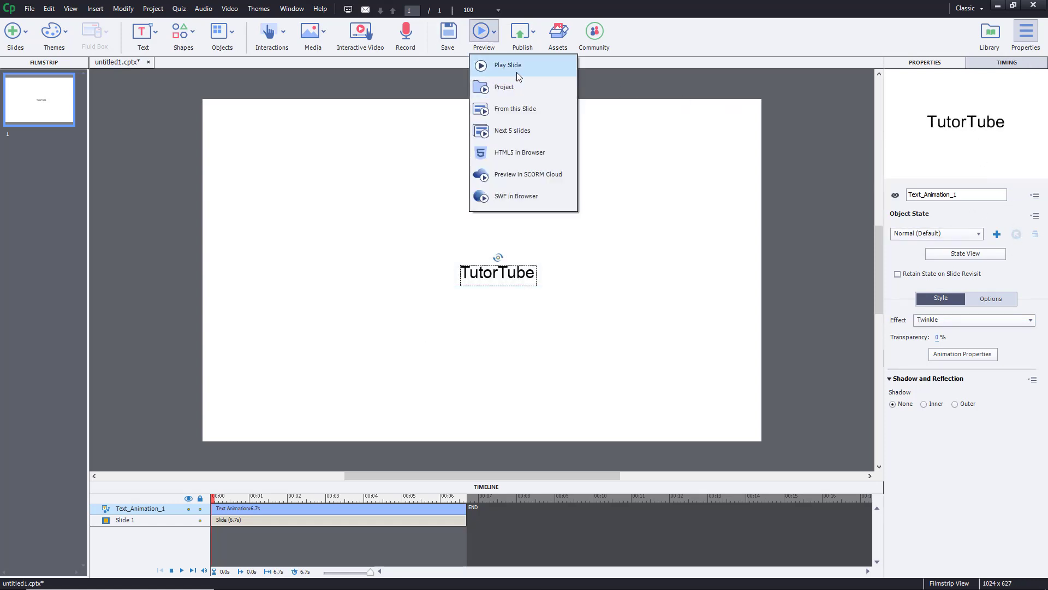
Step: Play the slide, then preview the whole project with the Twinkle animation and close it
click(516, 72)
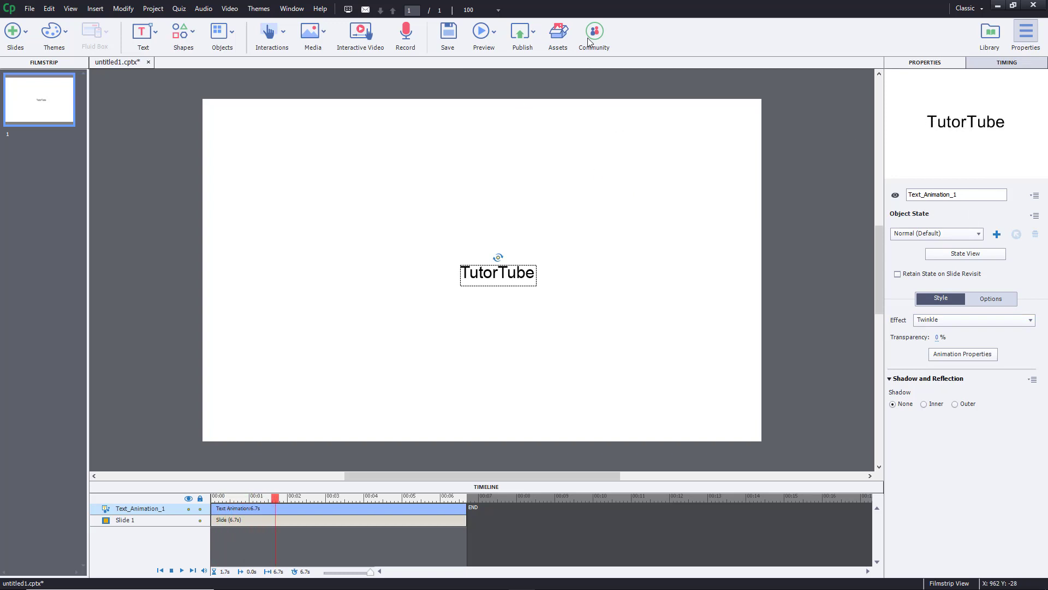
click(488, 35)
click(504, 87)
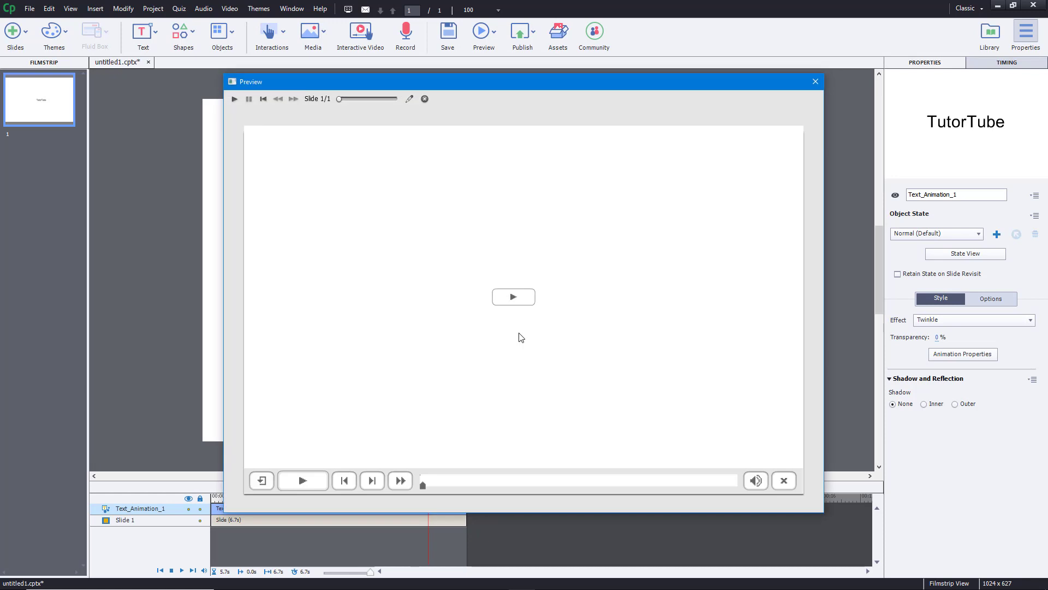
click(516, 300)
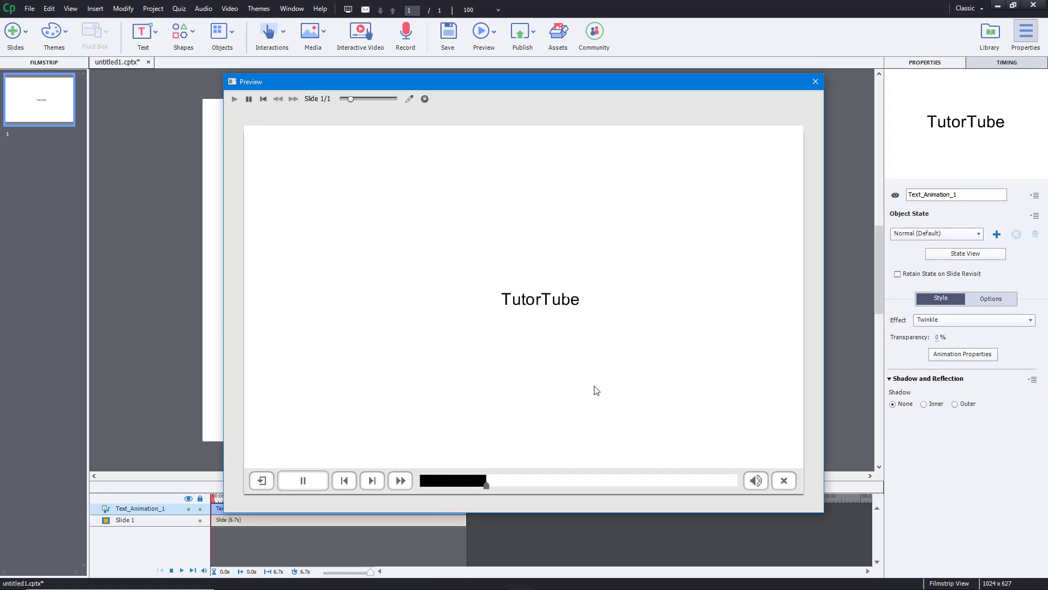
click(815, 82)
double_click(496, 265)
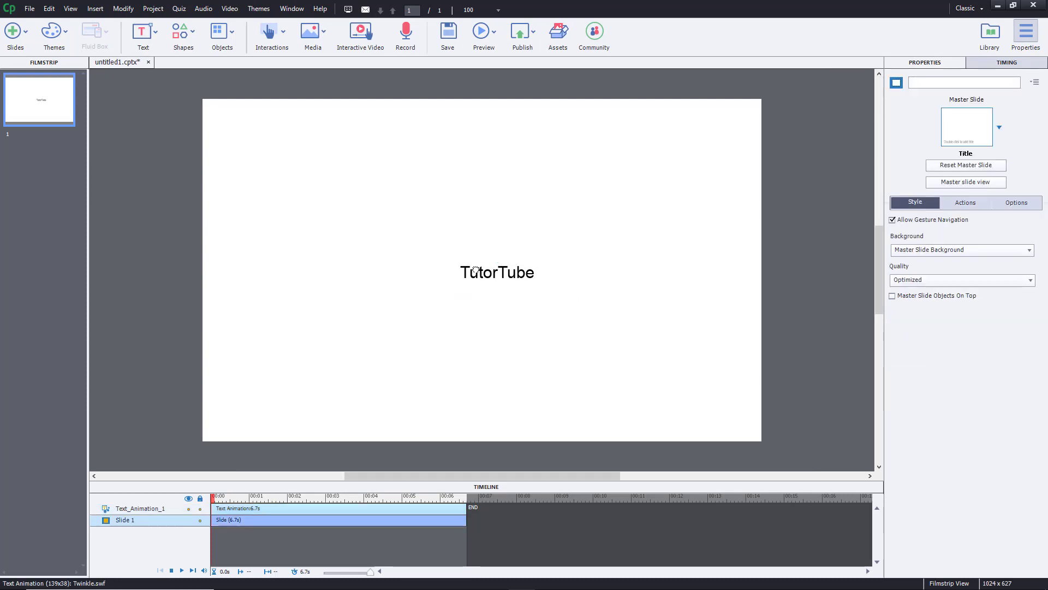
Step: Enable looping, preview the project, then reopen the properties and raise the delay to 2
click(504, 330)
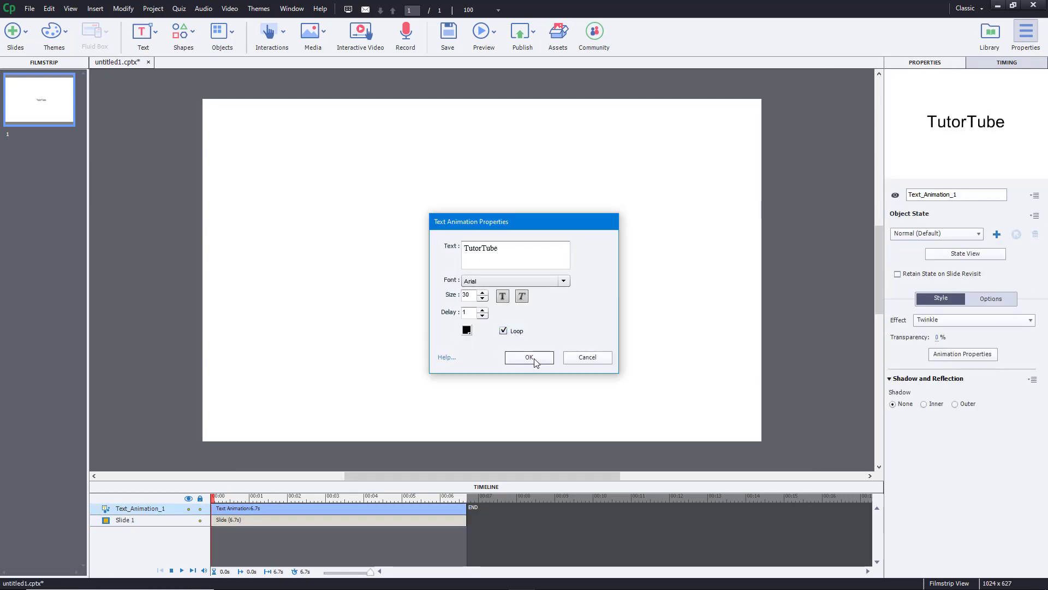
click(532, 358)
click(483, 32)
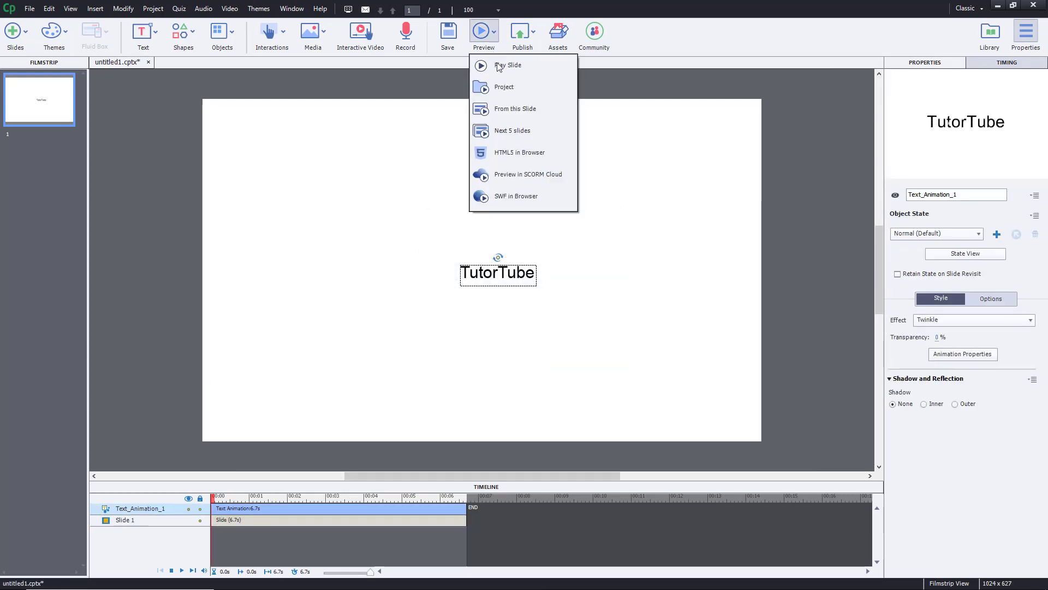
click(503, 89)
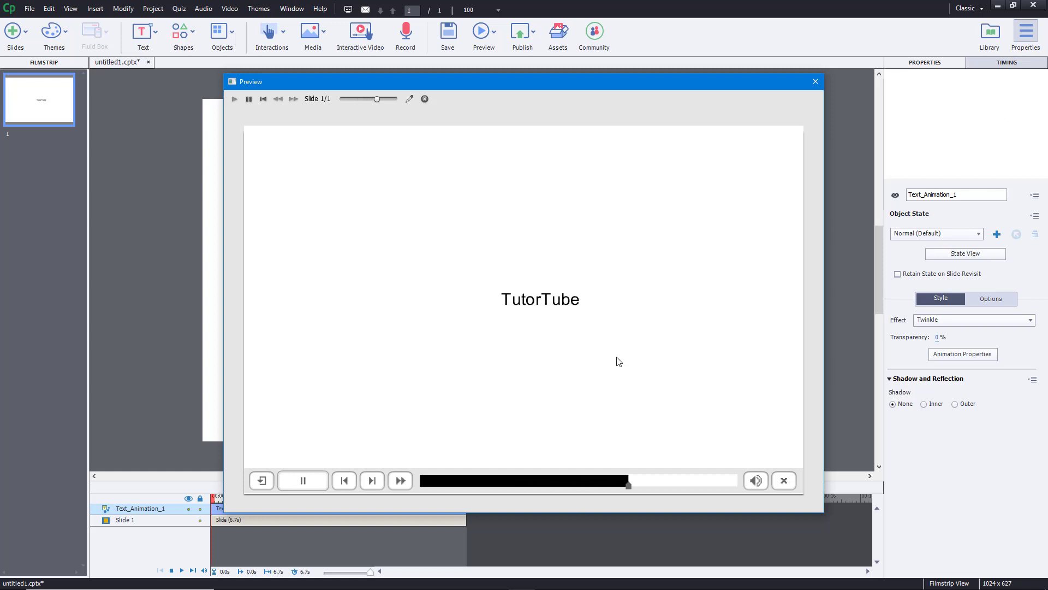
click(784, 480)
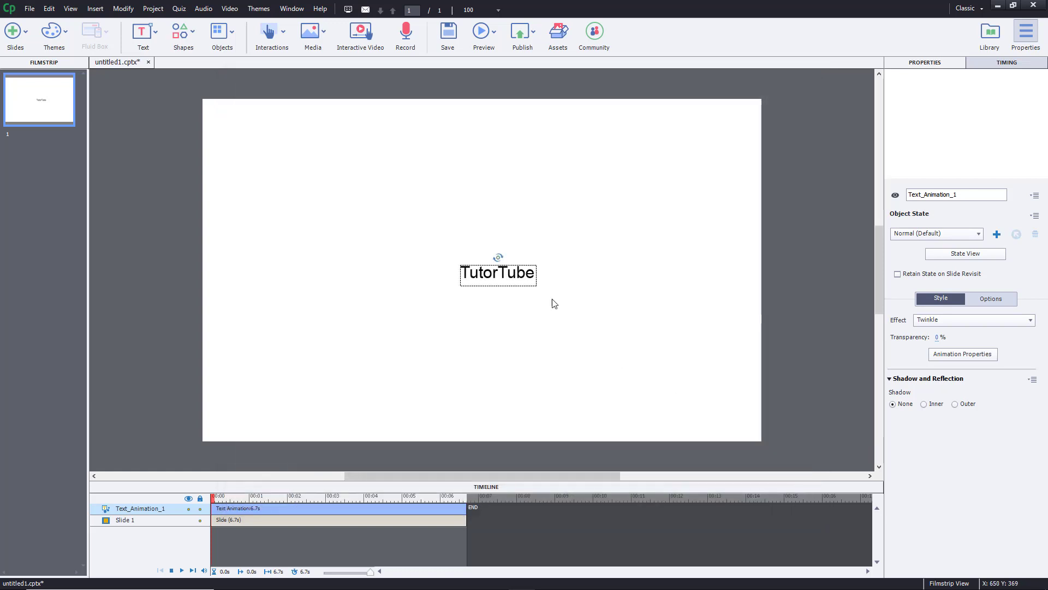
double_click(518, 281)
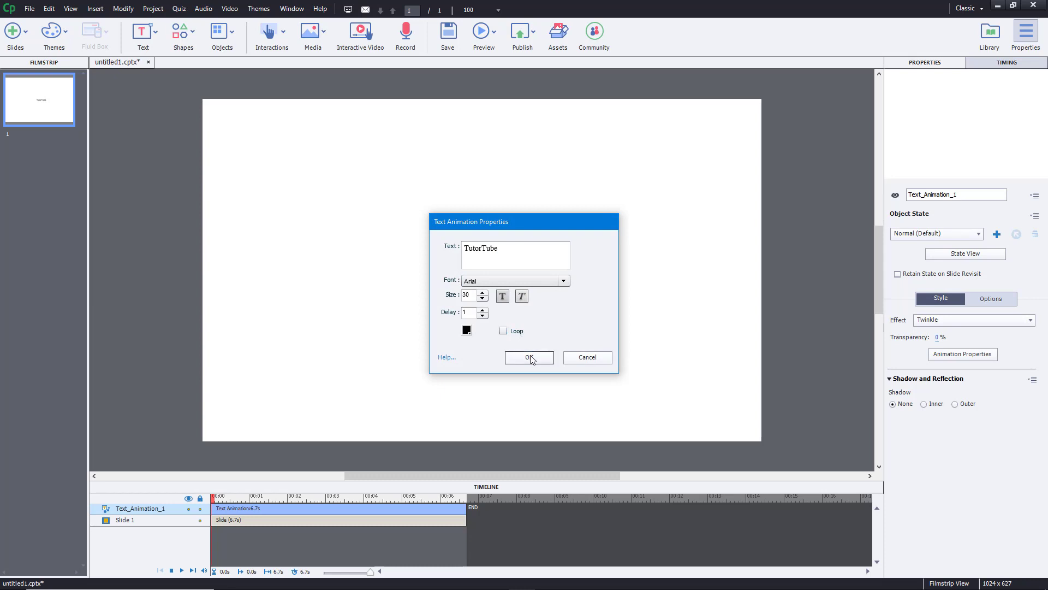
click(483, 309)
Step: After trying mint green, make TutorTube dark navy blue and apply it with the 2-second delay
click(467, 329)
click(510, 325)
click(467, 330)
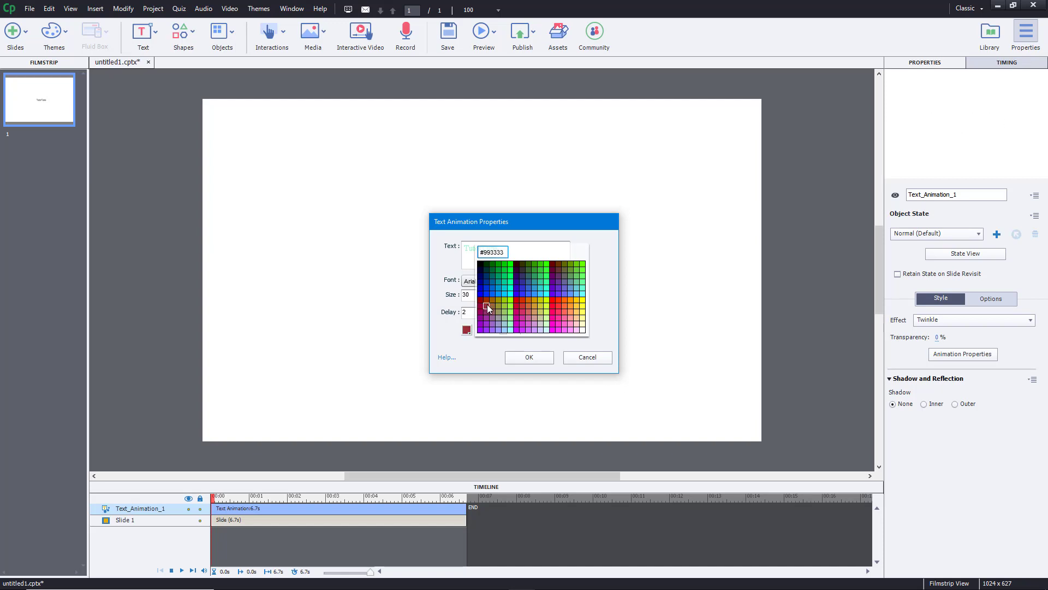
click(481, 277)
click(529, 359)
Step: Preview the whole project playing, then check the animation's timing and style properties
click(500, 48)
click(499, 82)
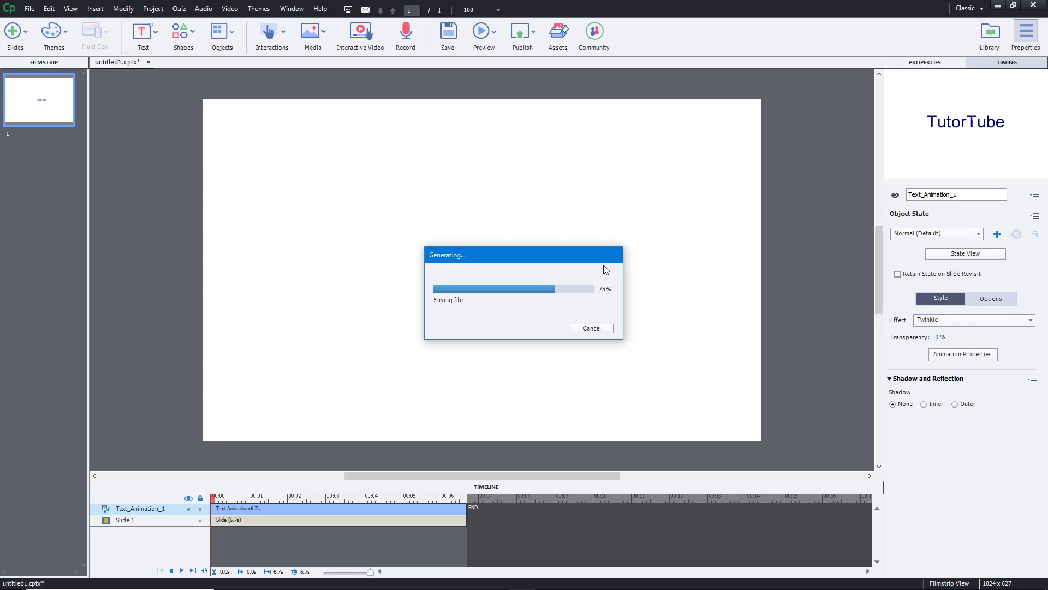
click(519, 296)
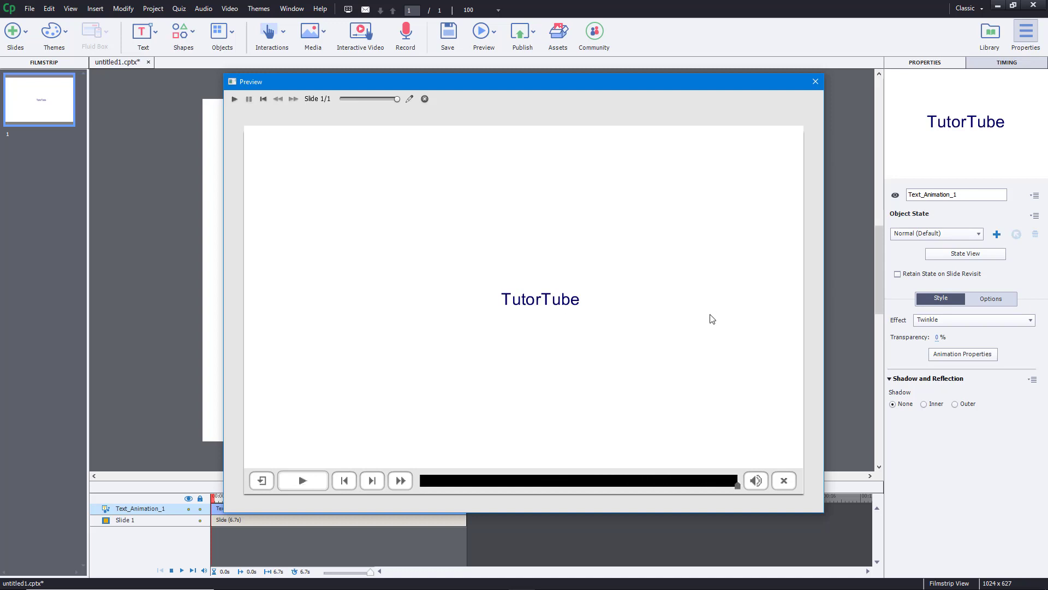
click(816, 82)
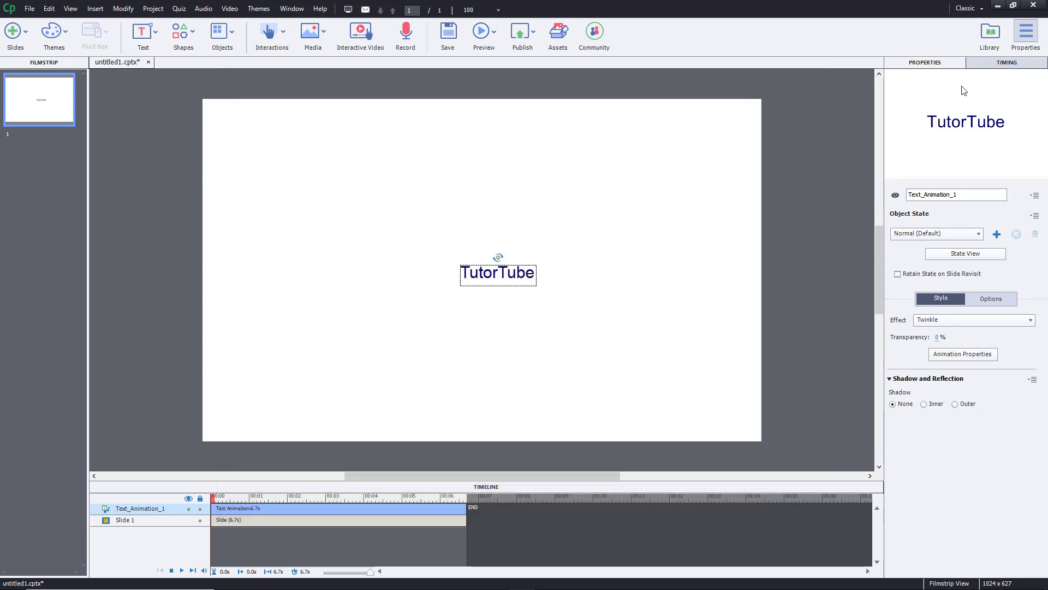
click(995, 64)
click(934, 63)
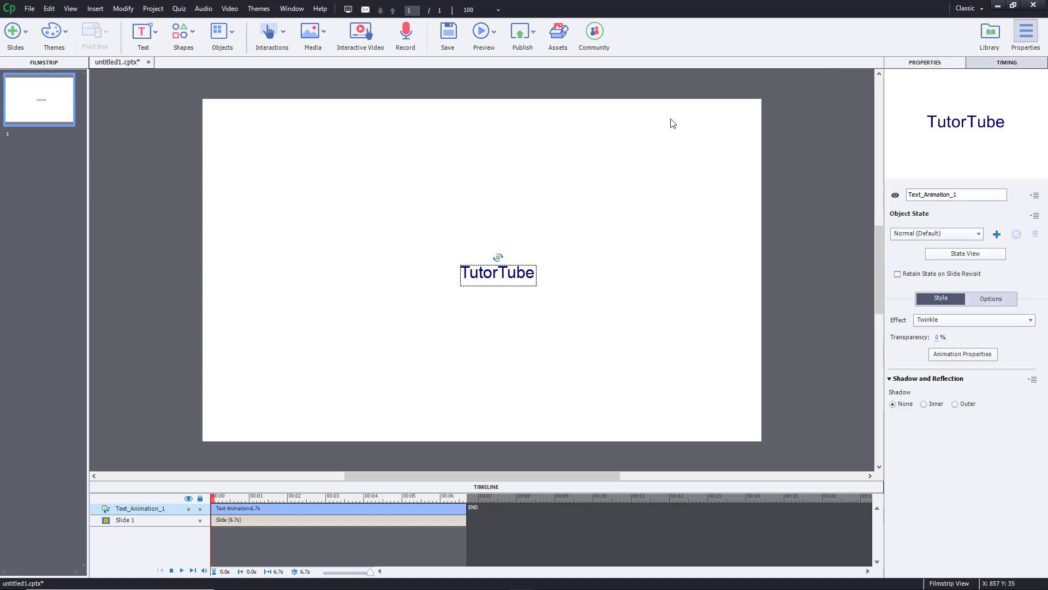